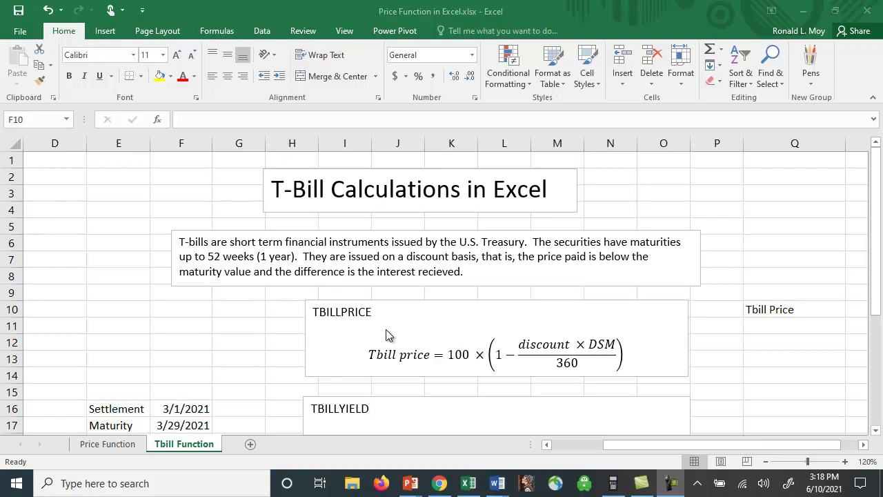
Step: Insert the Financial function TBILLPRICE into cell Q11 under Tbill Price
click(733, 379)
scroll(733, 379, down, 3)
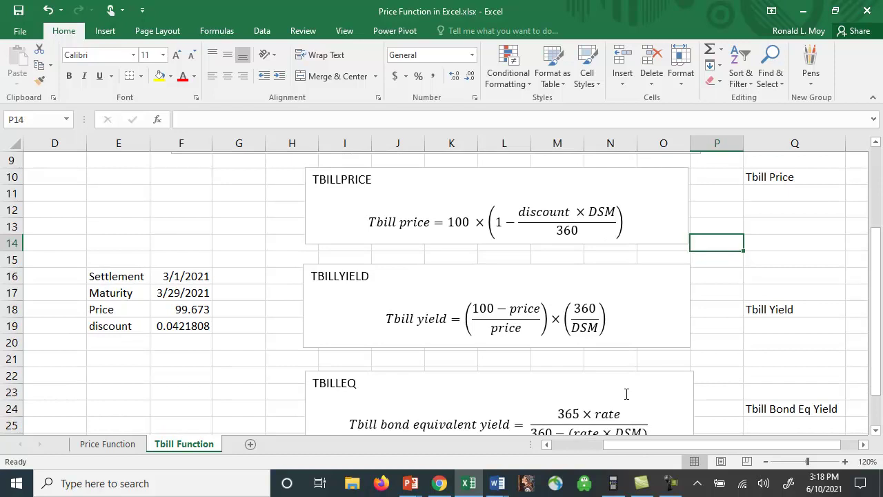
scroll(757, 327, up, 3)
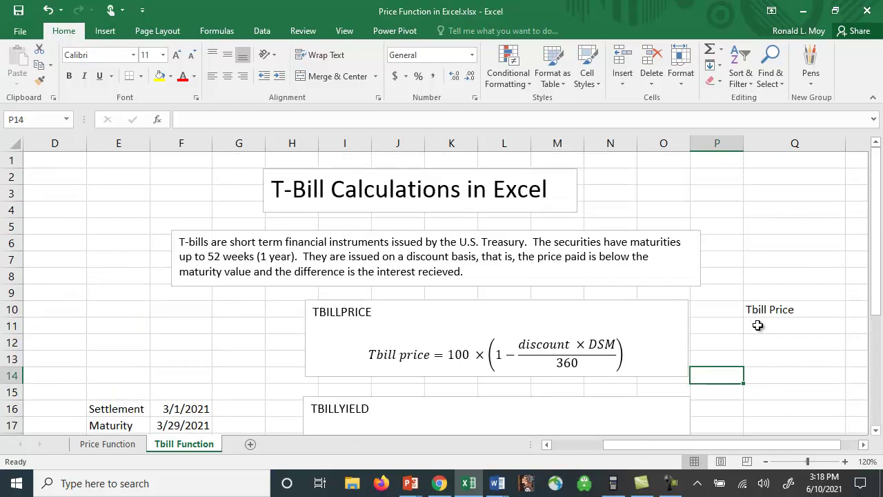
click(772, 330)
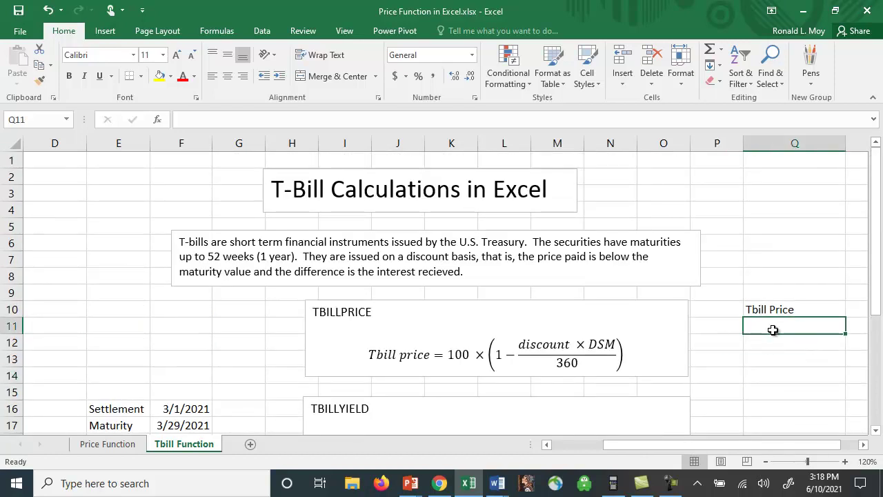
click(721, 51)
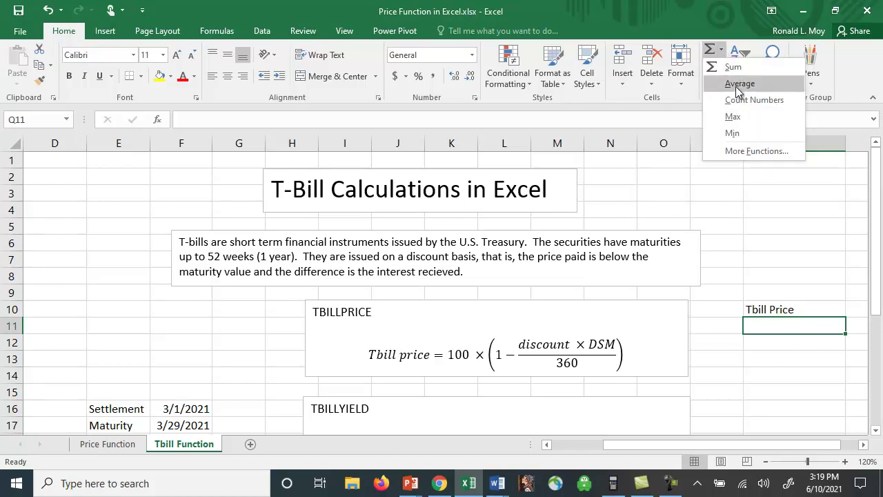
click(765, 151)
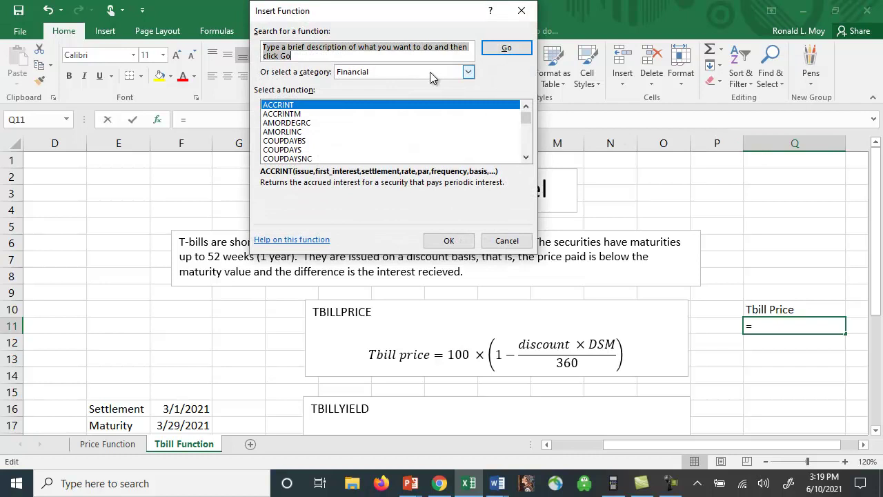
click(467, 71)
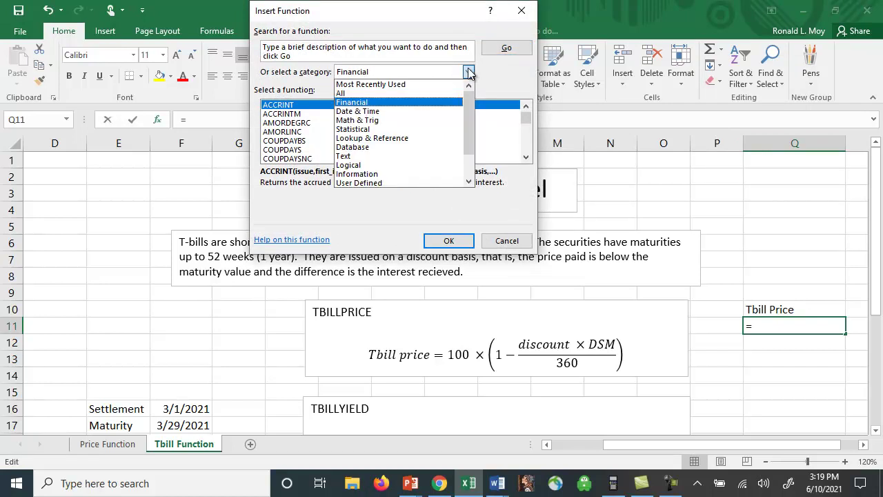
click(352, 102)
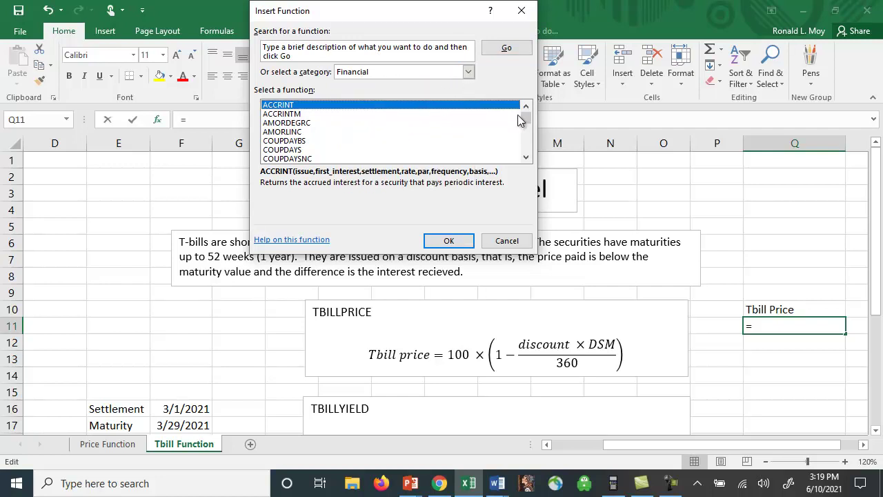
drag(527, 119, 529, 148)
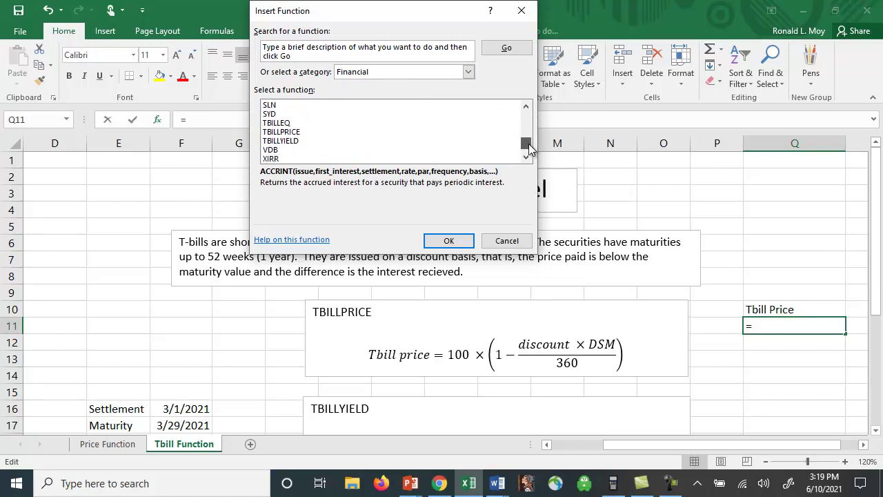
click(289, 131)
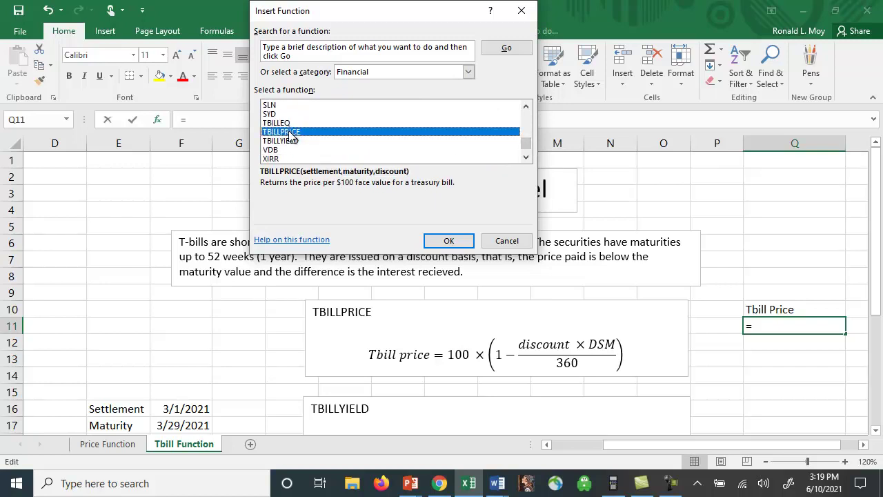
click(449, 242)
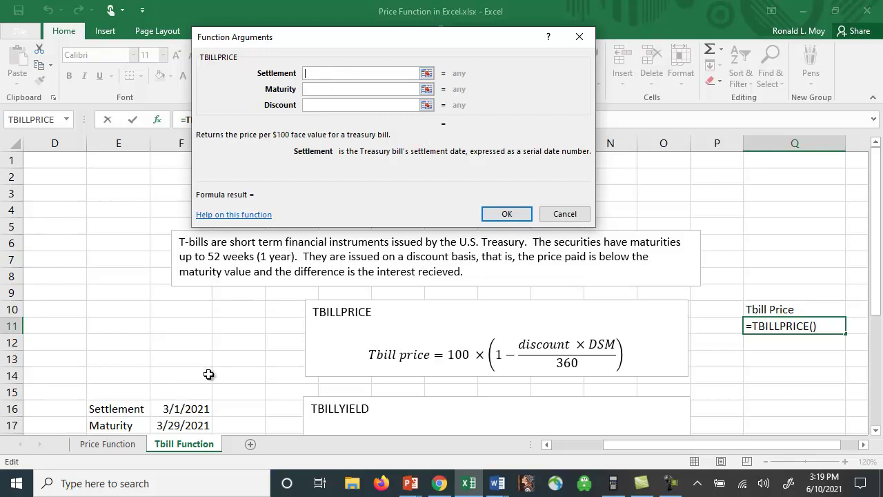
Step: Fill TBILLPRICE with F16, F17 and F19 so Q11 shows 99.67192711
click(192, 410)
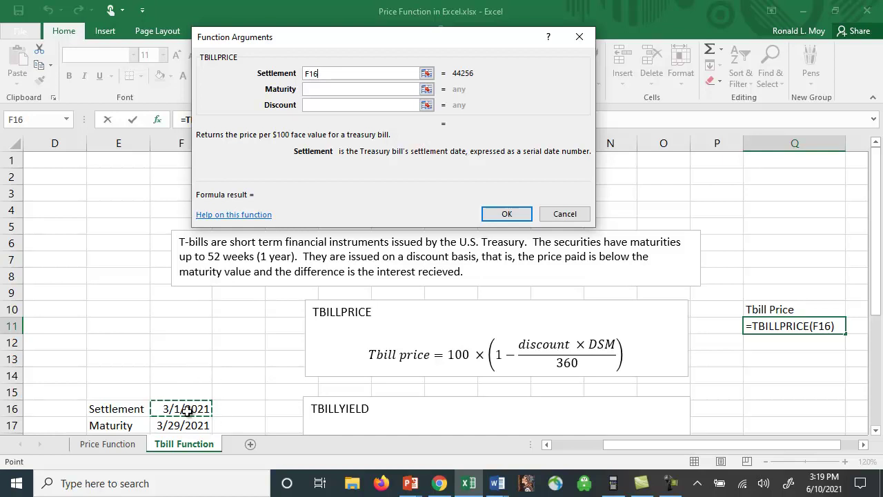
click(316, 89)
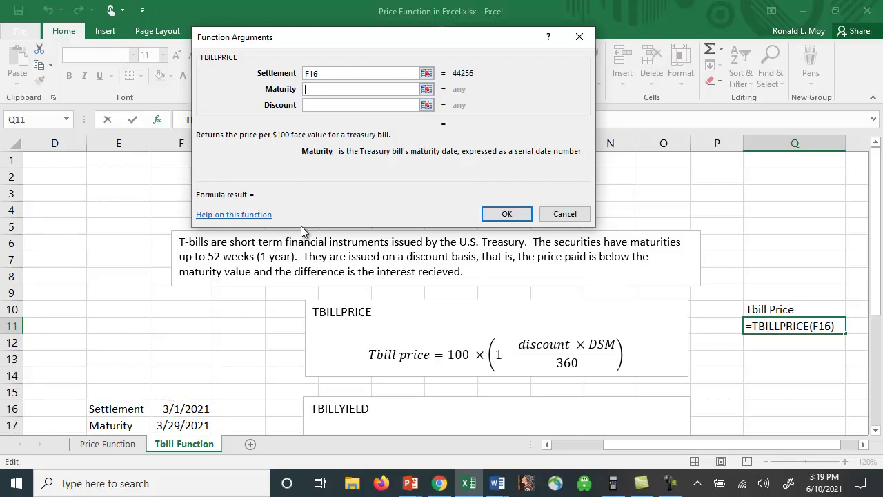
click(184, 425)
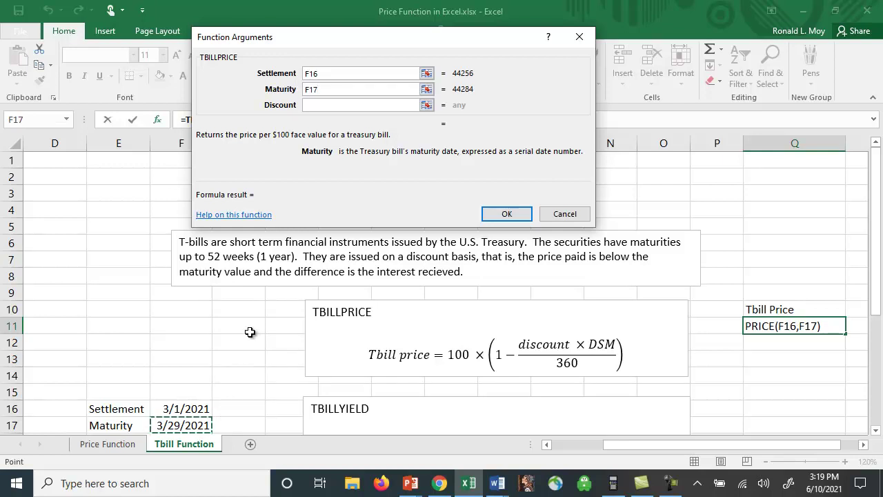
click(325, 106)
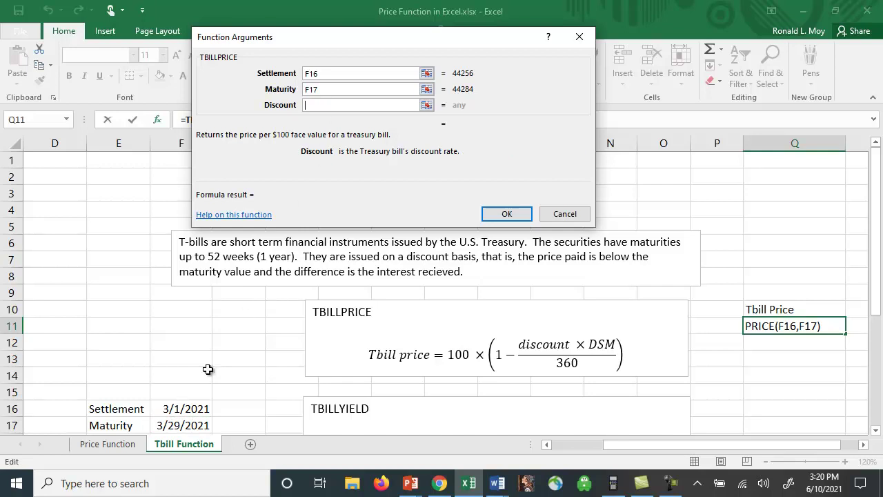
click(185, 425)
key(Down)
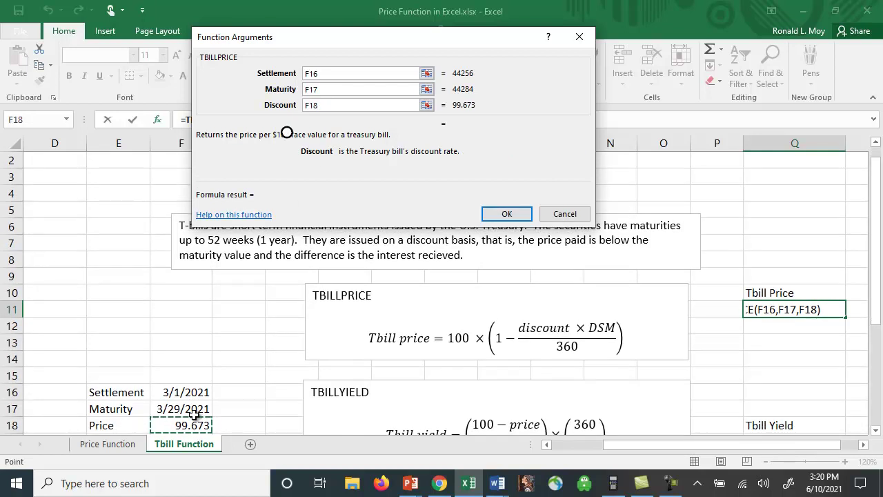
key(Down)
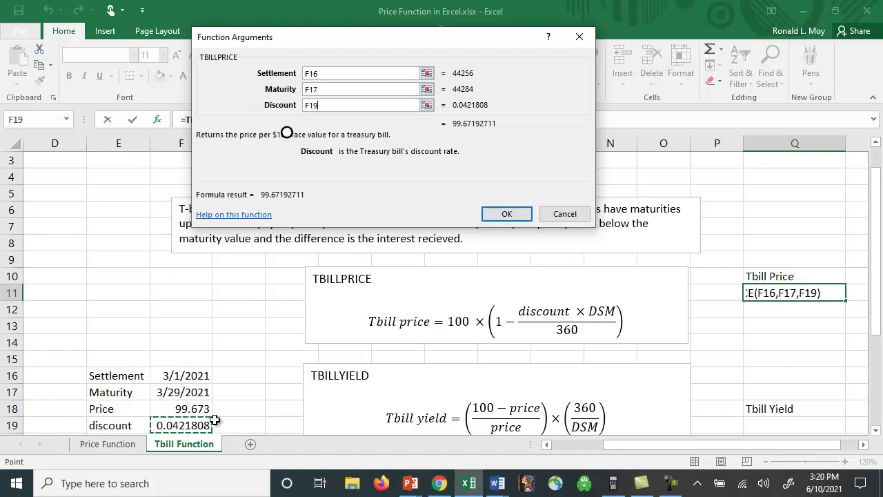
click(498, 214)
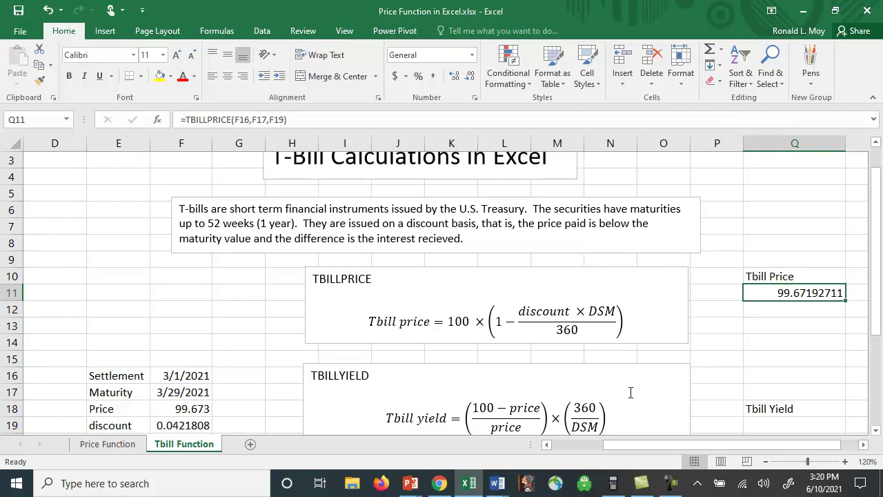
Step: Insert the Financial function TBILLYIELD into cell Q19 under Tbill Yield
drag(873, 303, 862, 354)
click(777, 328)
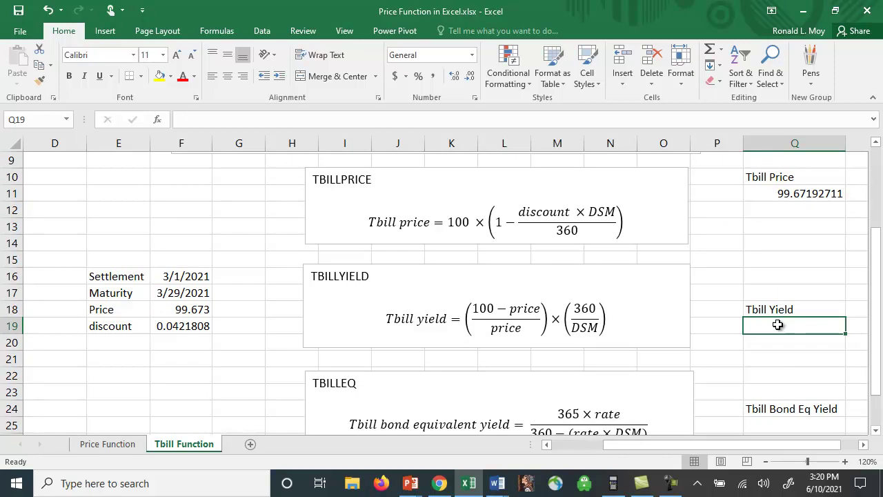
click(721, 52)
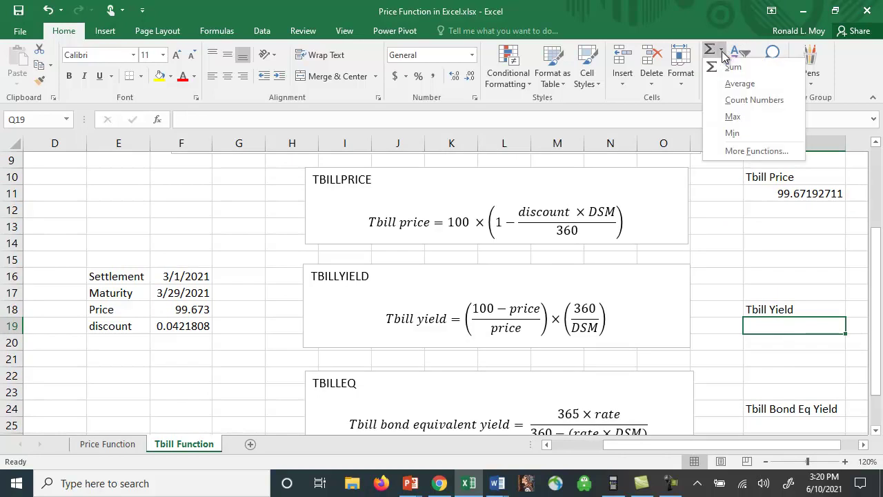
click(736, 151)
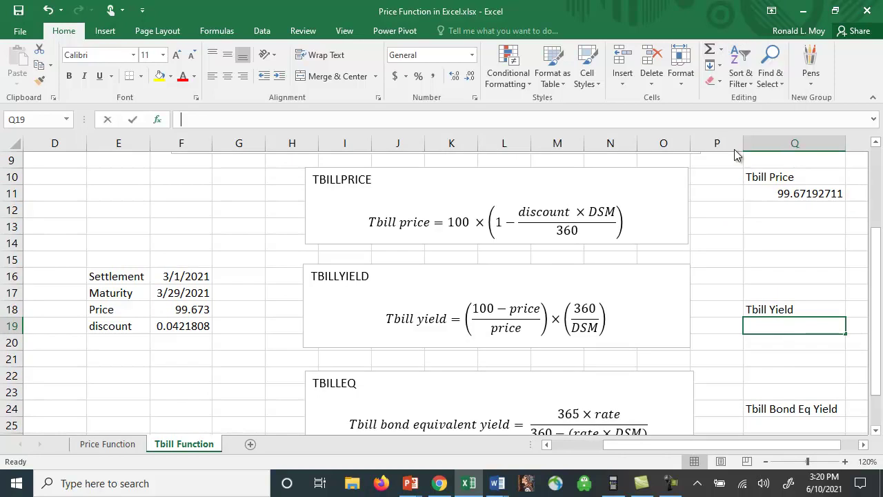
drag(525, 118, 524, 142)
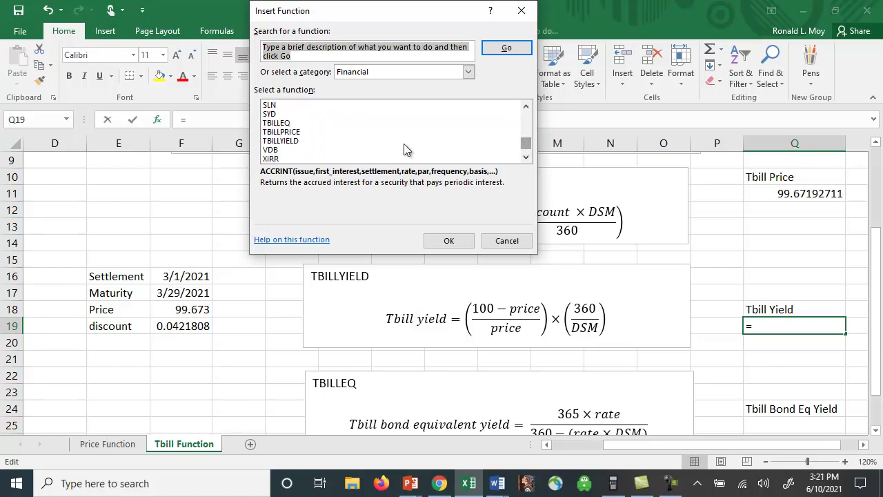
click(279, 141)
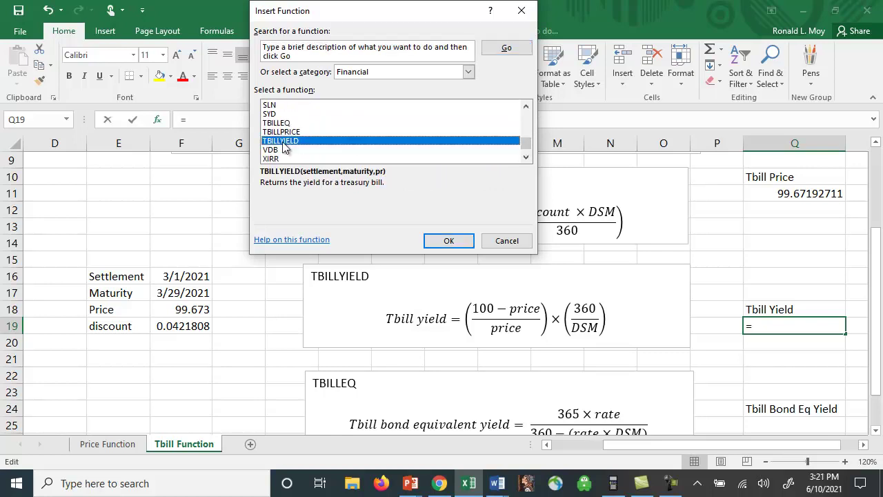
click(448, 240)
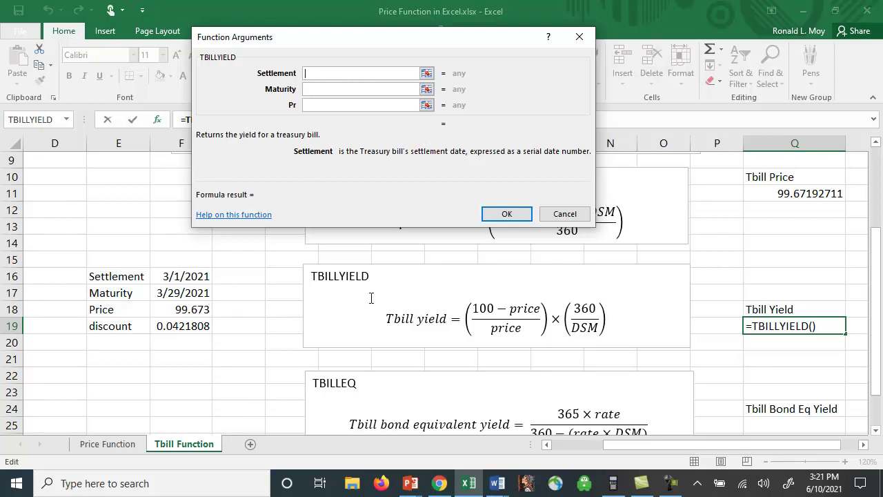
Step: Fill TBILLYIELD with F16, F17 and F18, returning 0.042180788 in Q19
click(197, 277)
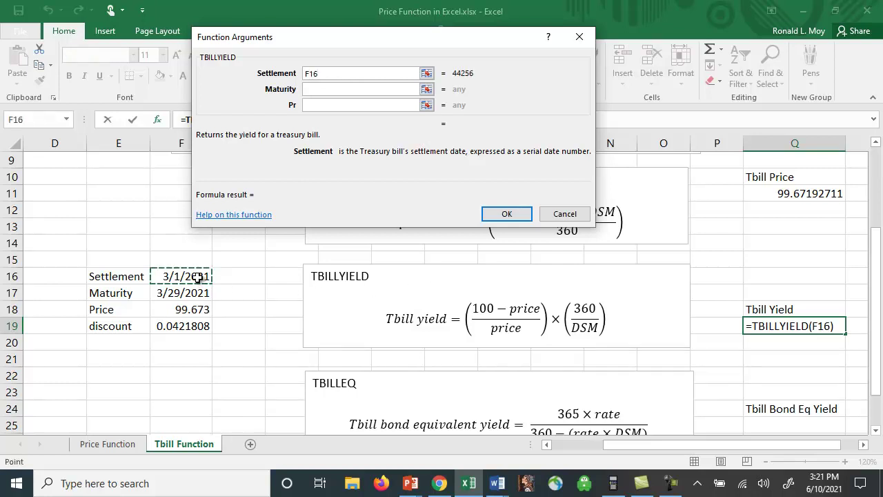
click(329, 88)
click(185, 296)
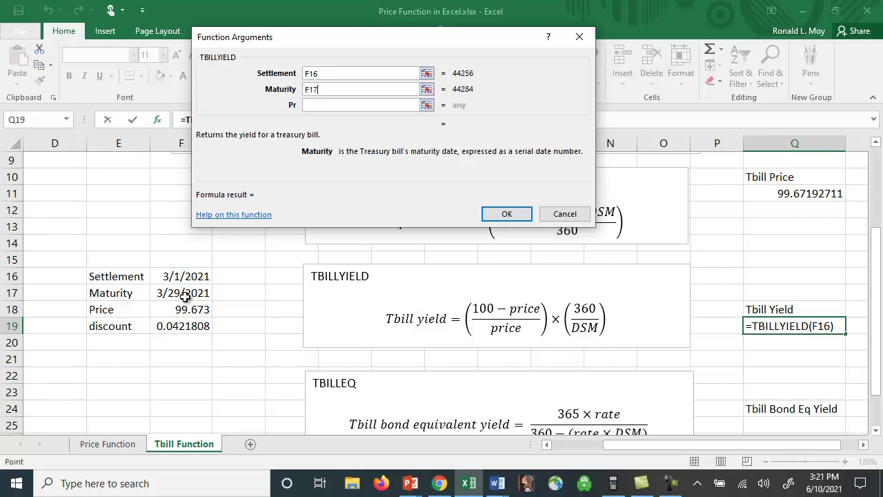
click(326, 102)
click(204, 310)
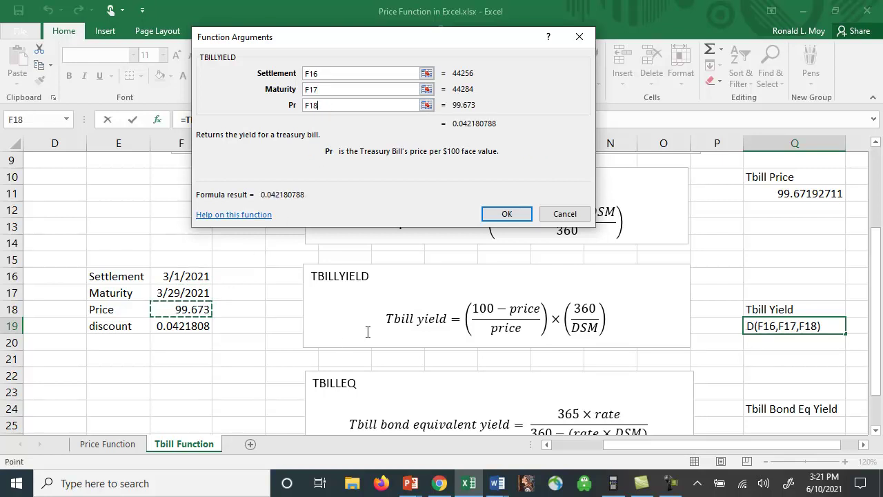
click(516, 216)
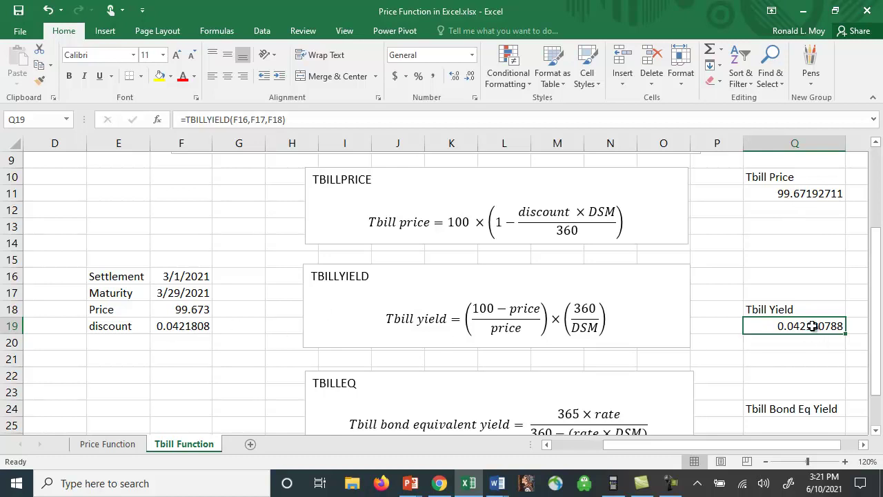
Step: Insert the Financial function TBILLEQ into cell Q25 under Tbill Bond Eq Yield
click(721, 331)
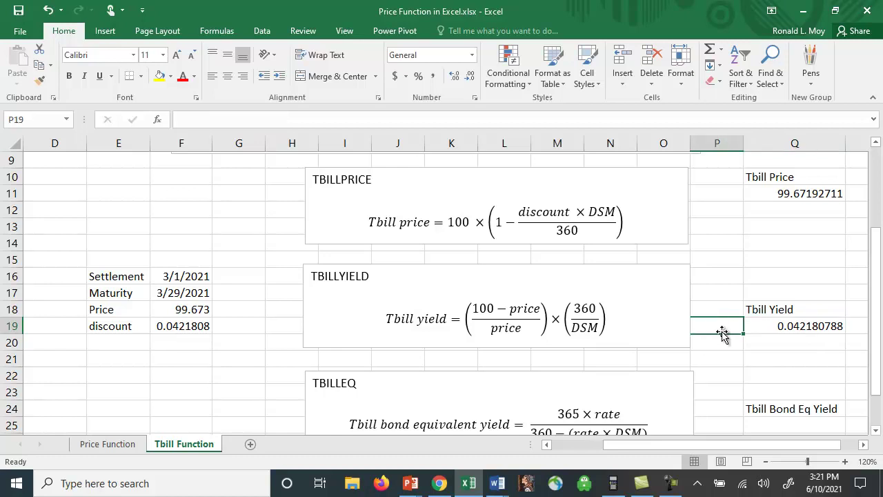
scroll(724, 335, down, 2)
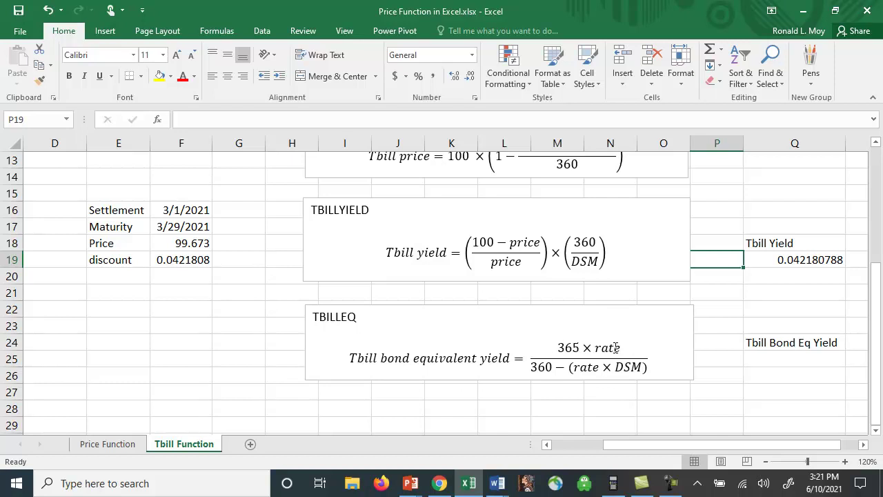
click(771, 360)
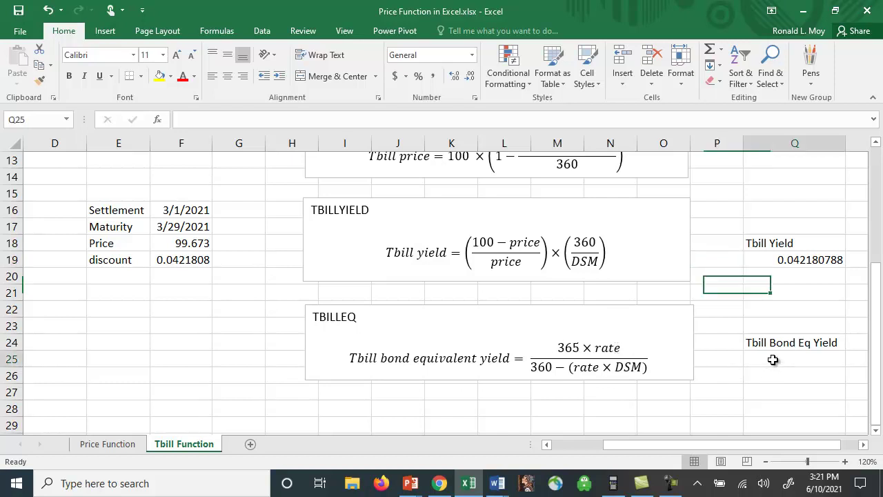
click(721, 49)
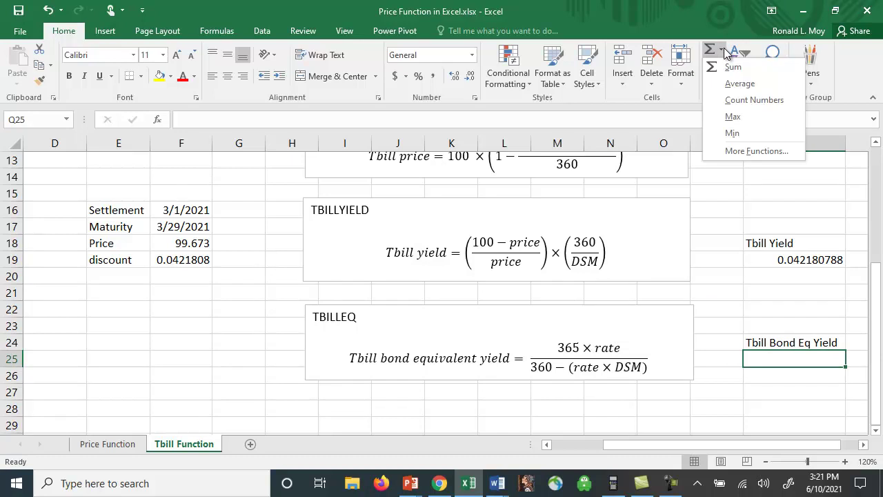
click(753, 151)
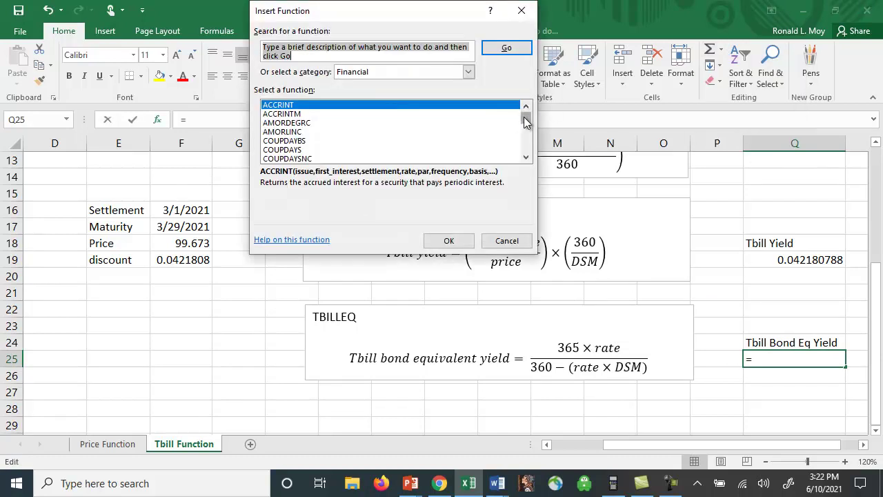
drag(524, 122, 527, 147)
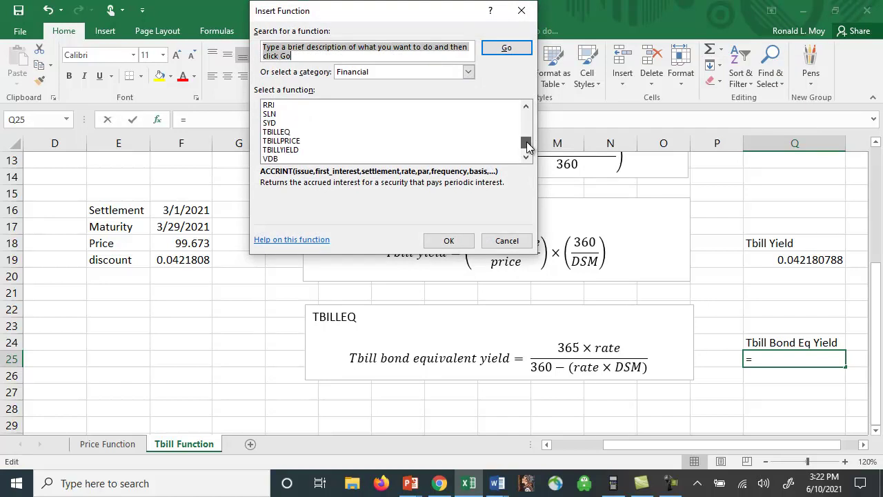
click(270, 132)
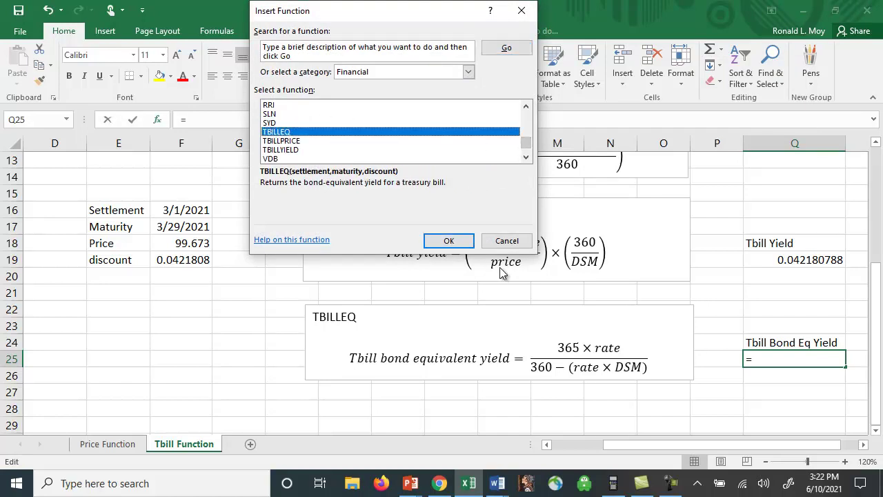
click(449, 240)
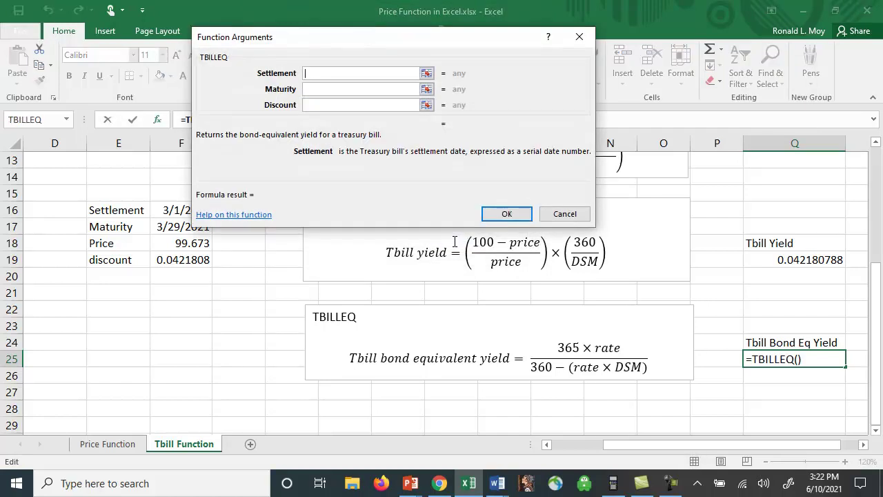
Step: Fill TBILLEQ with F16, F17 and F19, giving 0.042907412 in Q25
click(170, 210)
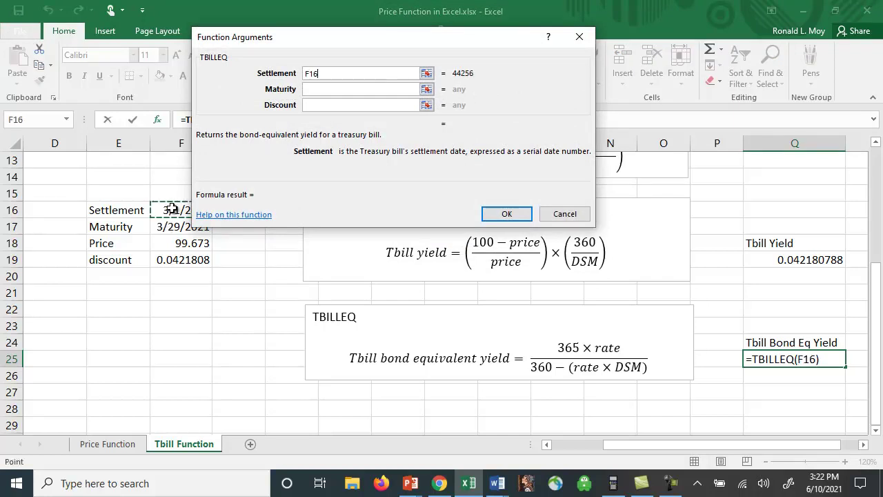
click(326, 90)
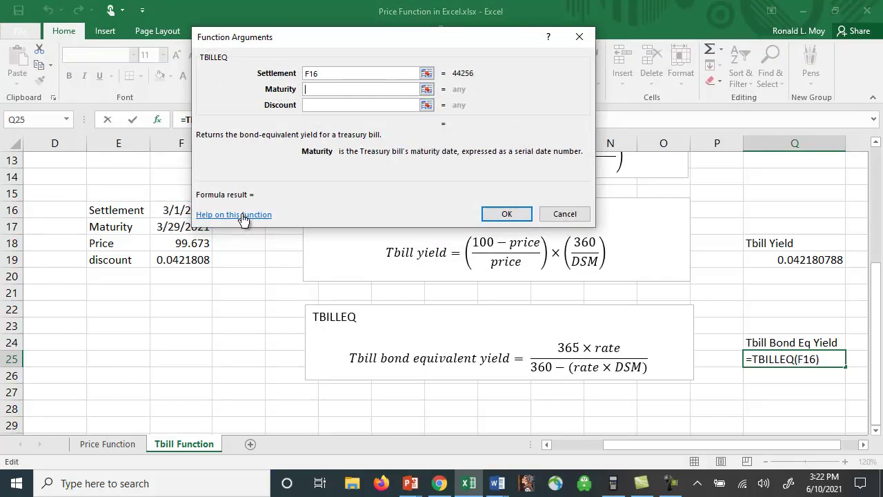
click(166, 226)
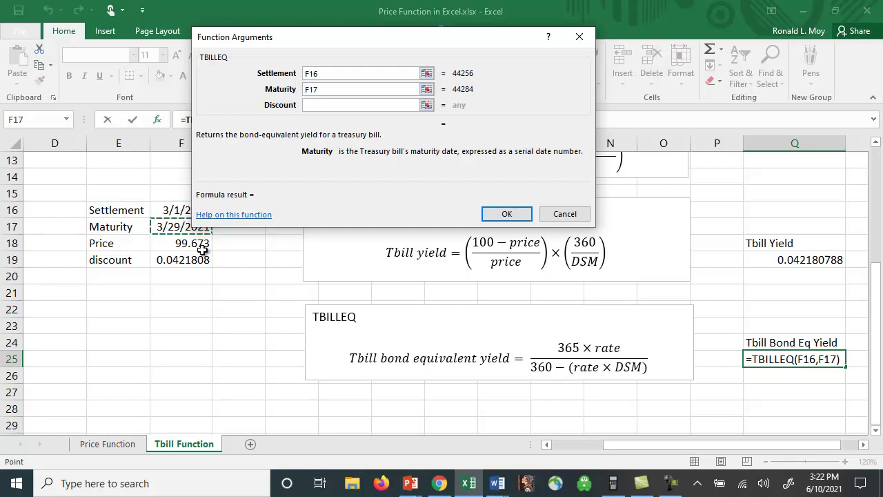
click(319, 105)
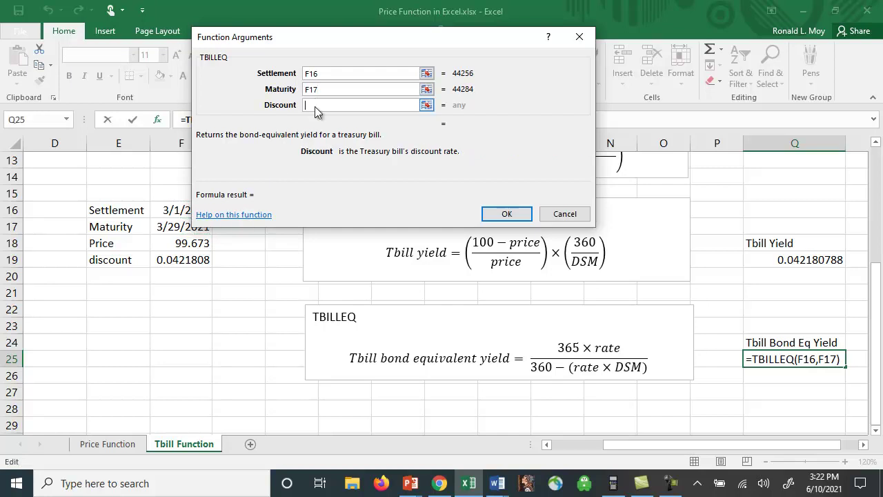
click(189, 262)
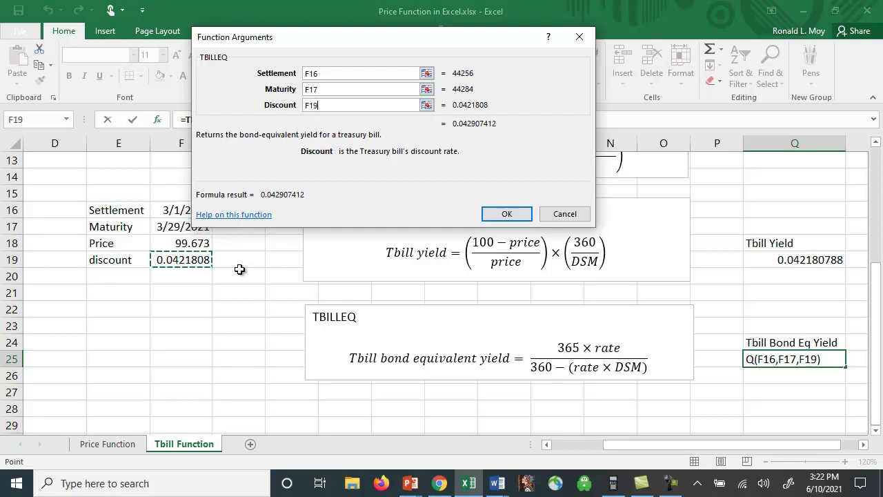
click(504, 214)
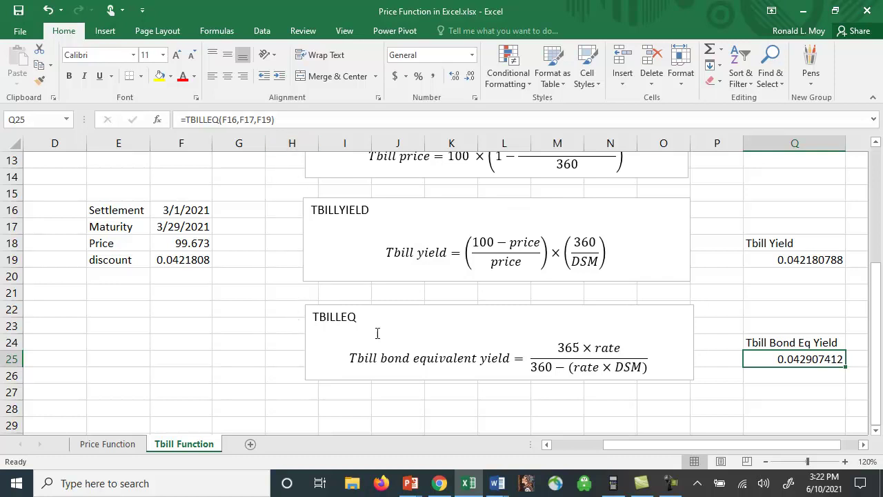
drag(878, 324, 880, 295)
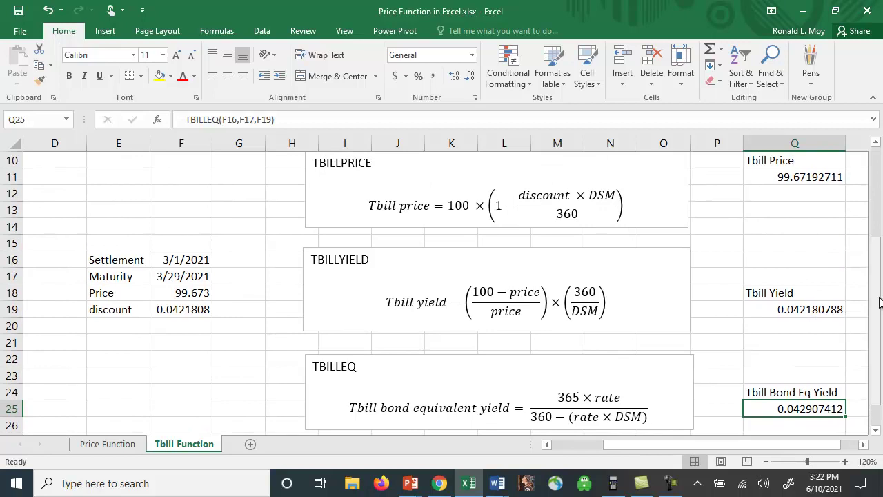